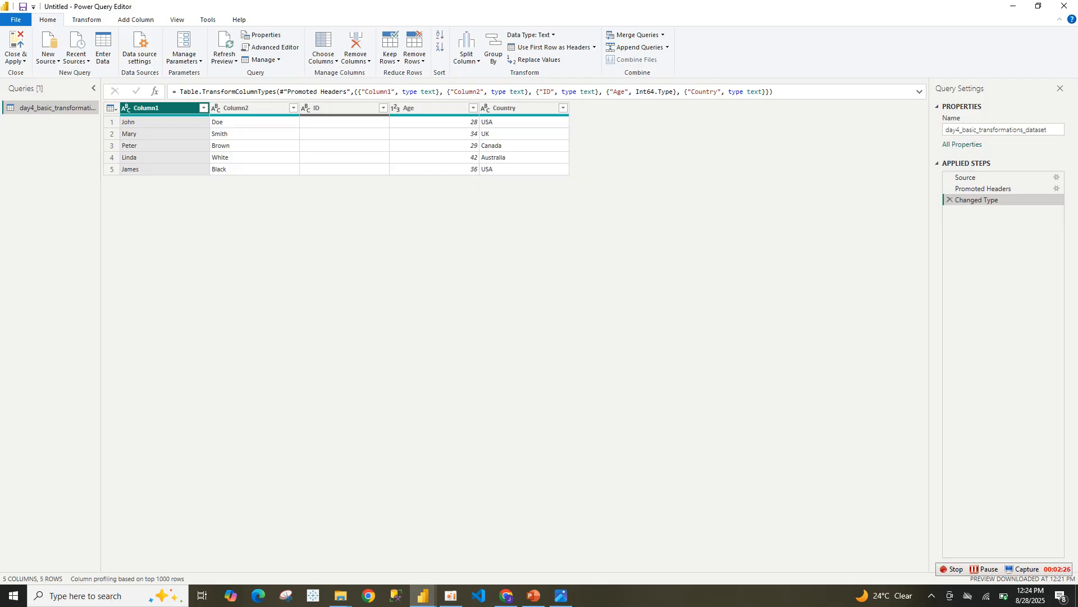
mouse_move(165, 115)
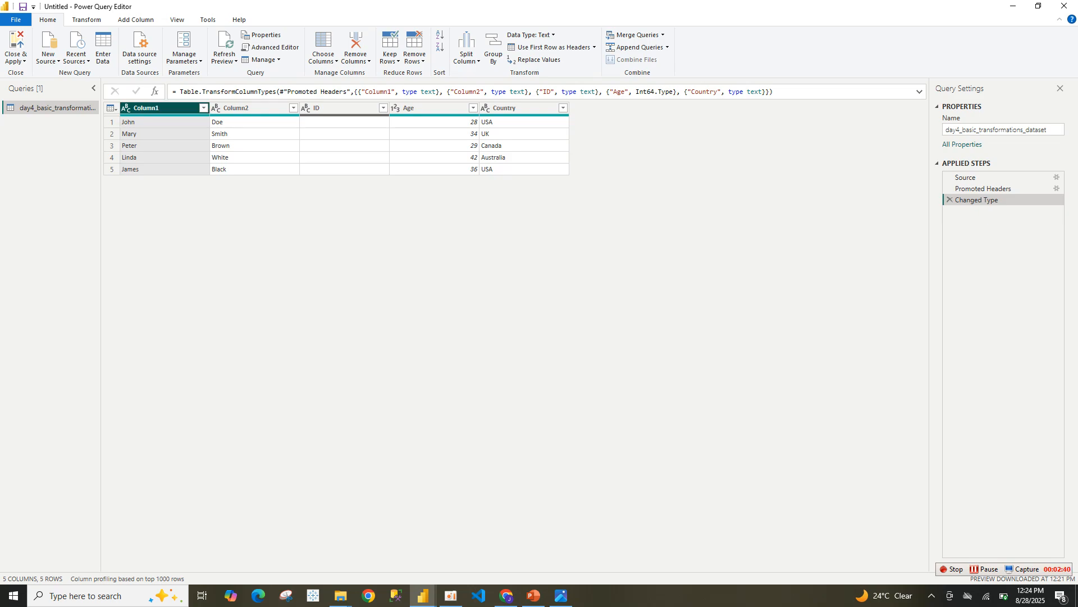
double_click(147, 108)
double_click(147, 108)
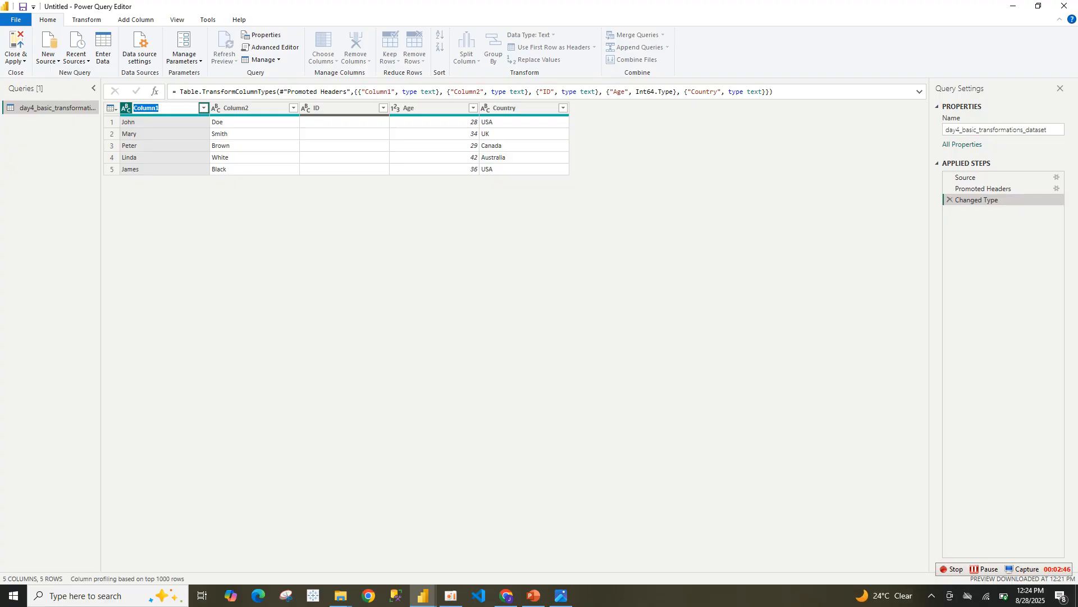
key("Escape")
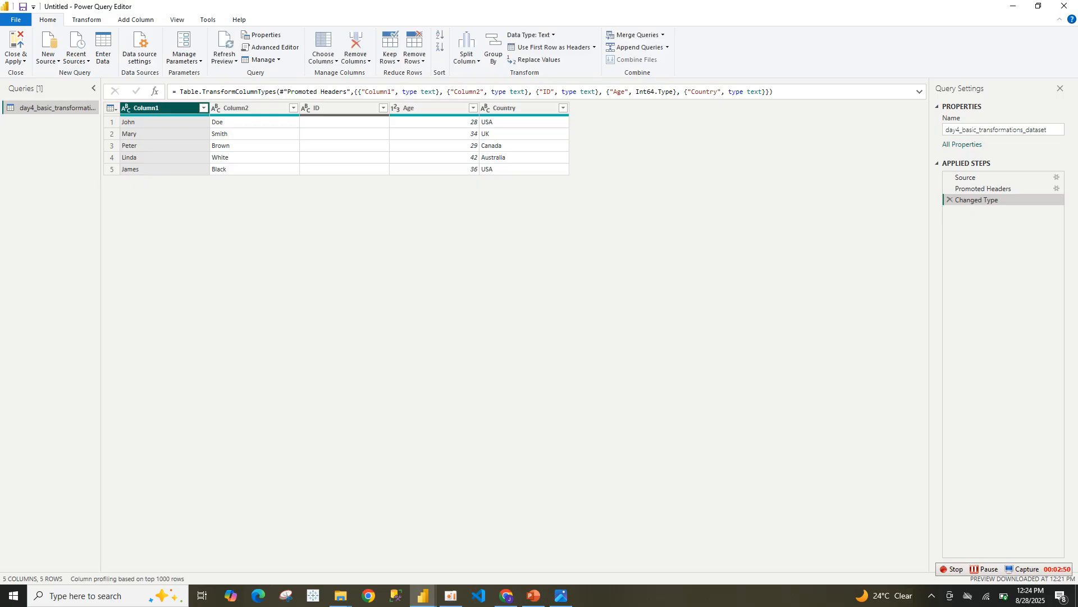
Step: Rename the Column1 column, which holds the given names, to First Name
right_click(184, 107)
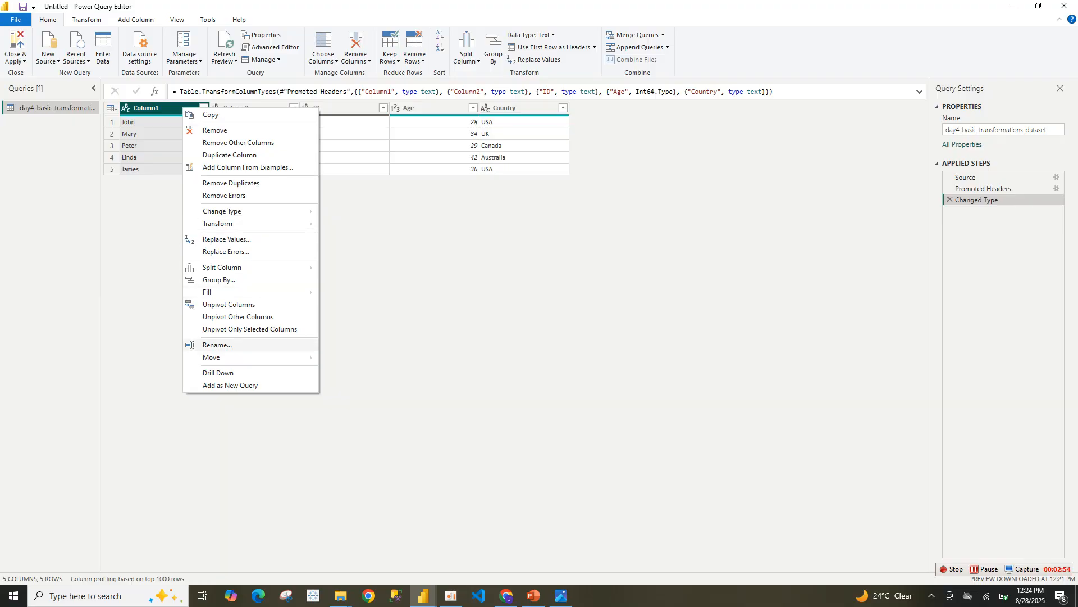
left_click(217, 345)
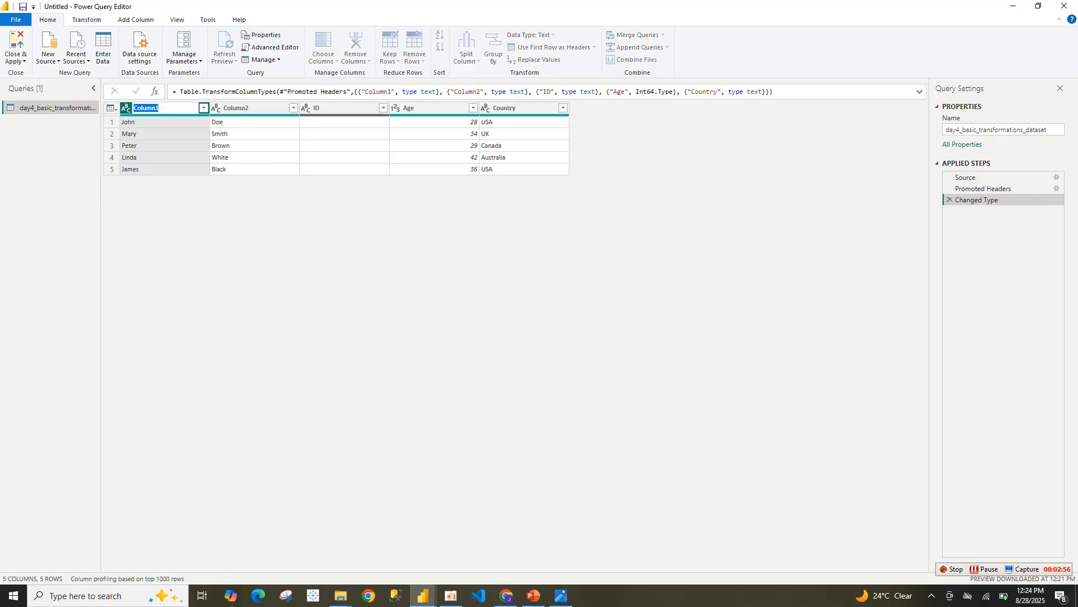
type("First Name")
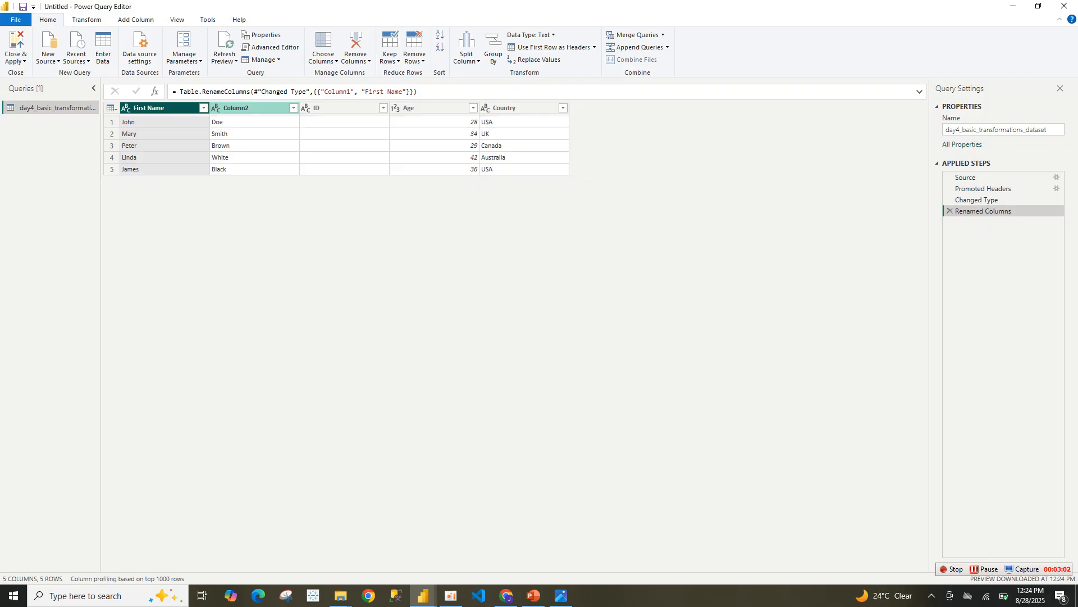
Step: Rename the Column2 column, which holds the surnames, to Last Name
left_click(248, 108)
double_click(249, 108)
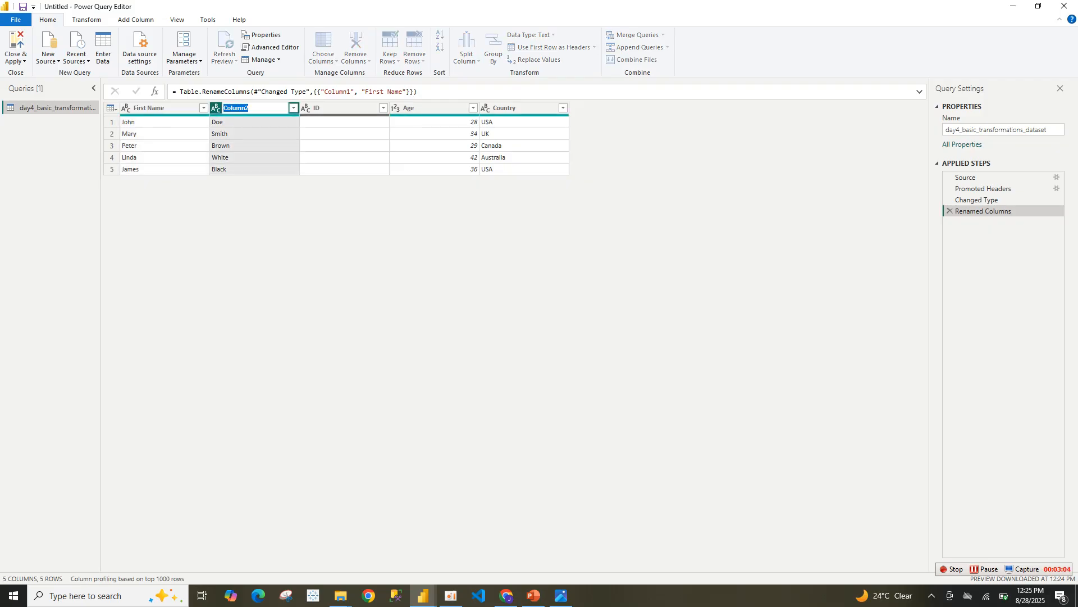
type("Last Name")
key("Return")
Step: Try removing the empty ID column and delete the resulting Removed Columns entry from the applied steps
left_click(340, 108)
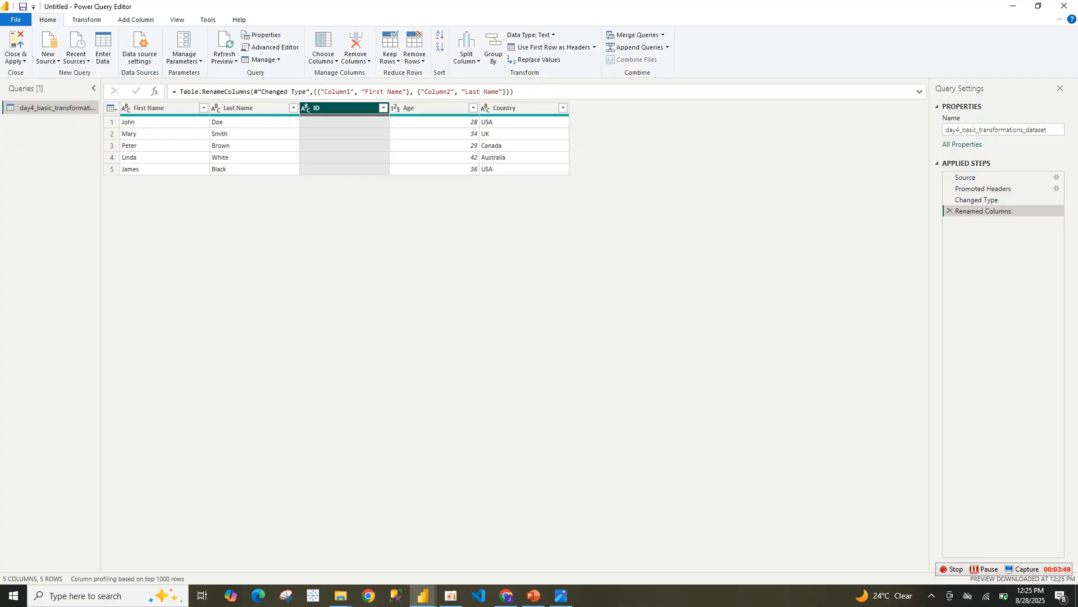
right_click(336, 108)
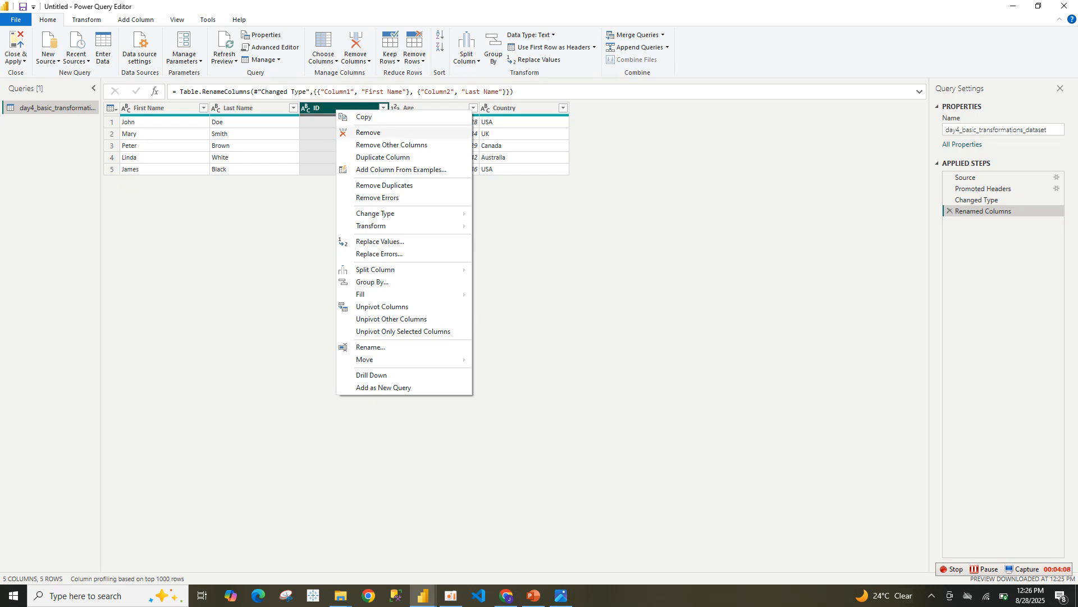
left_click(369, 132)
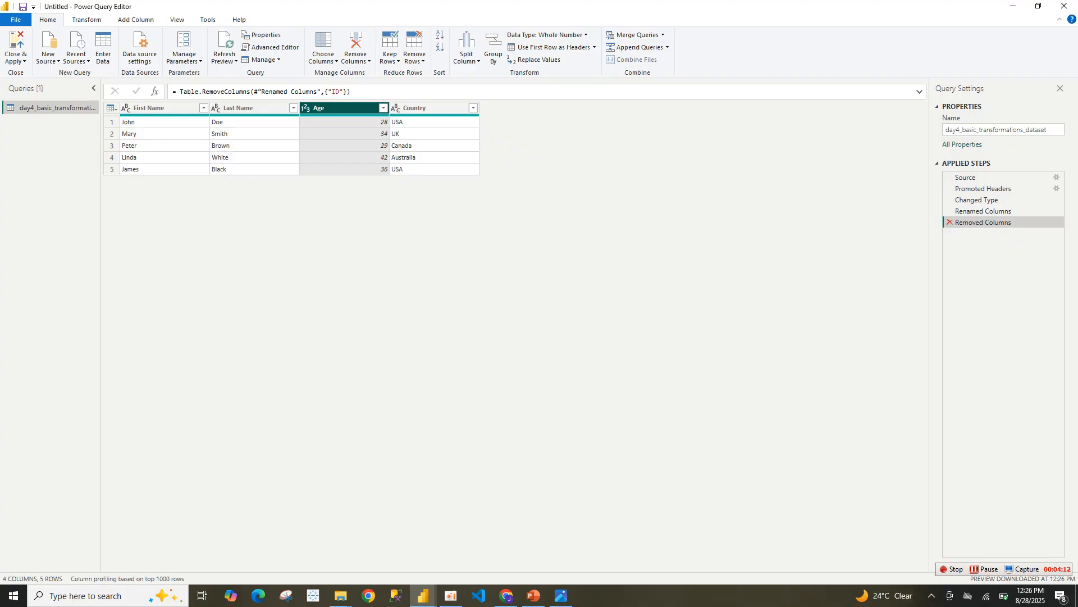
key("Delete")
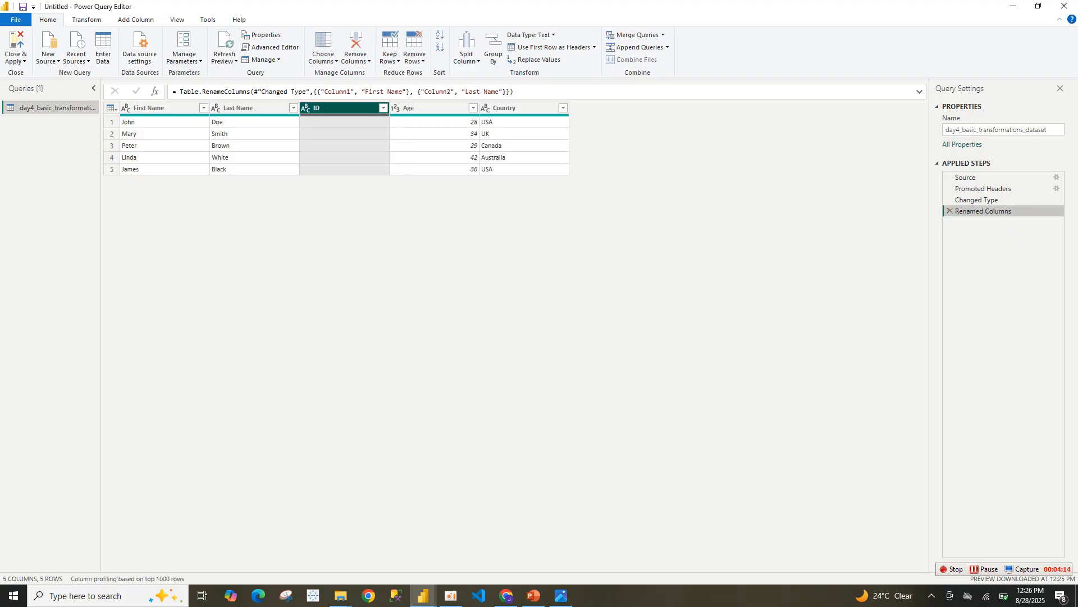
Step: Try Remove Other Columns on the ID column and delete that transformation from the applied steps
right_click(358, 109)
left_click(382, 149)
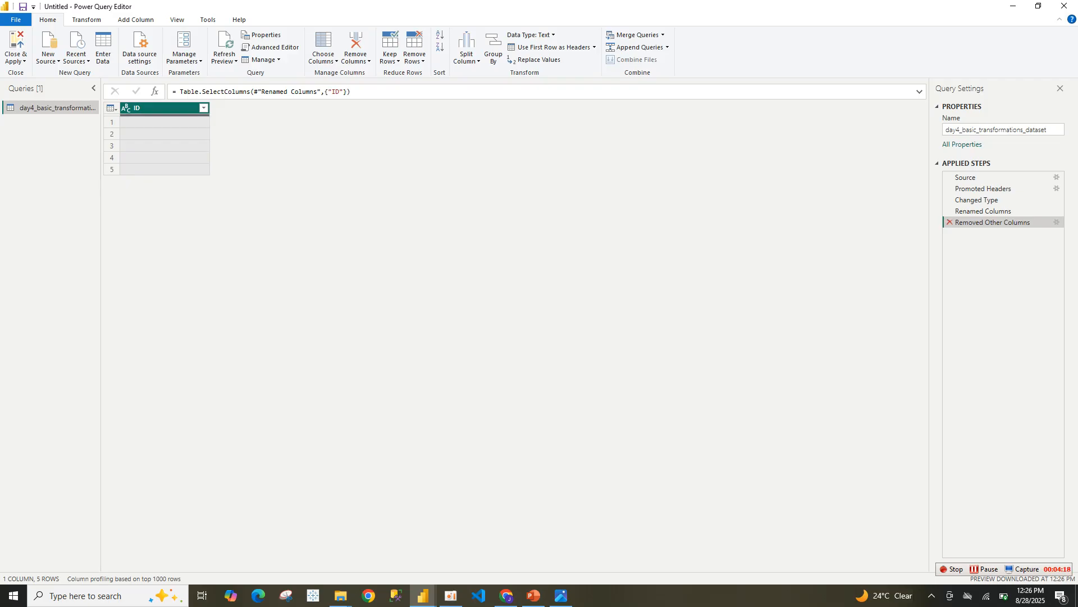
left_click(950, 222)
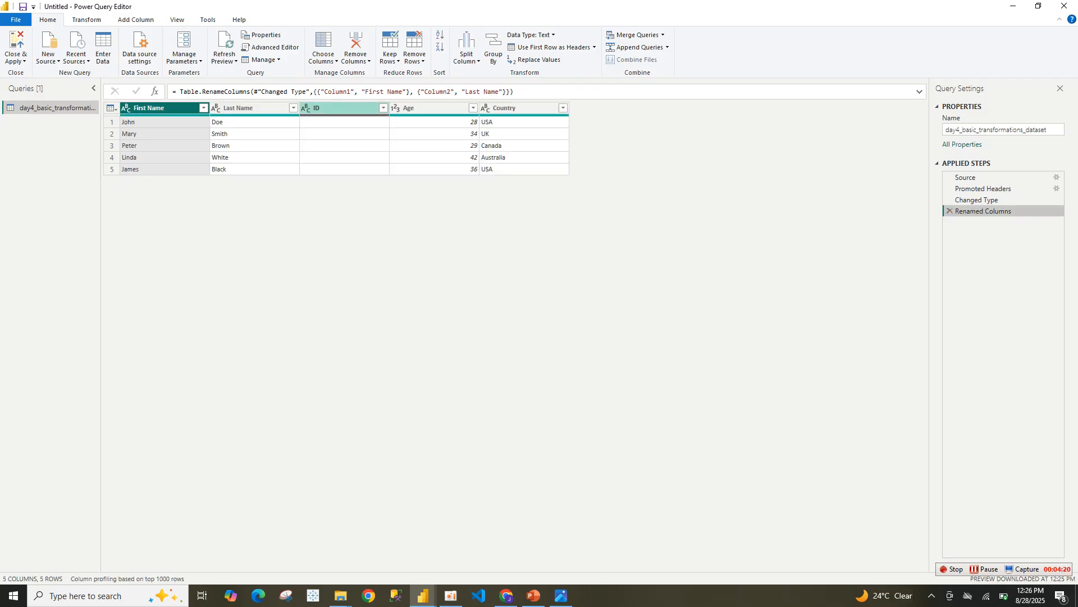
Step: Remove the empty ID column from the query table
left_click(342, 108)
right_click(349, 107)
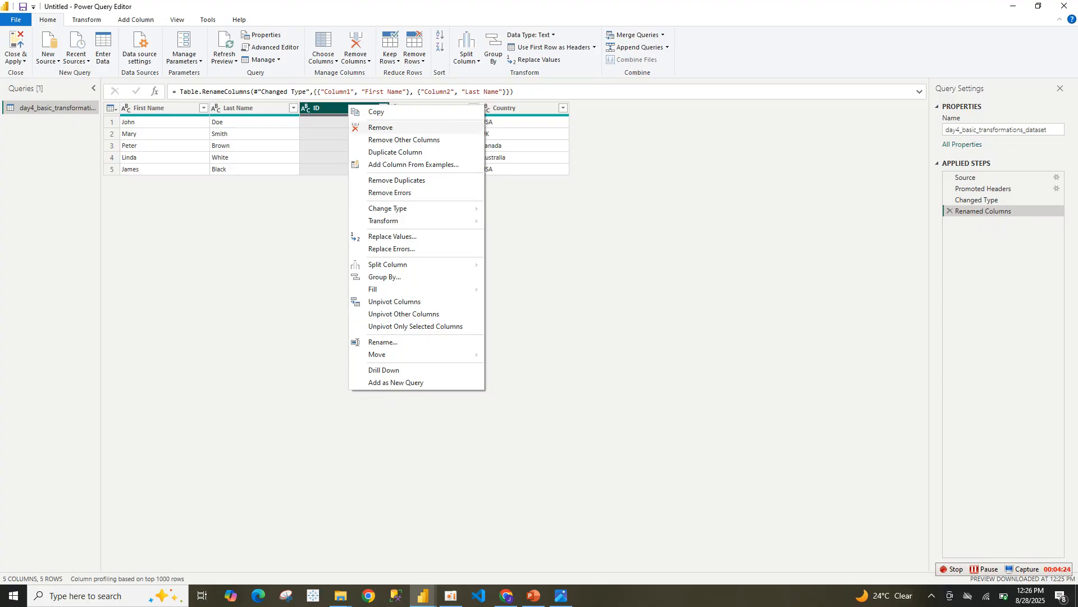
left_click(381, 128)
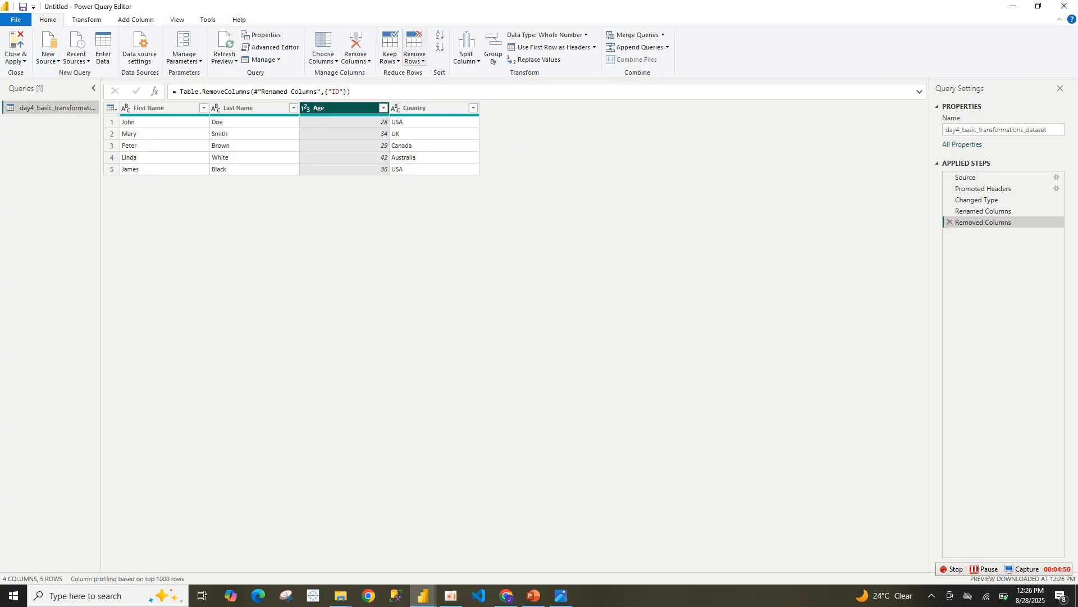
Step: Try removing 1 top row from the table and delete the Removed Top Rows entry from the applied steps
left_click(389, 56)
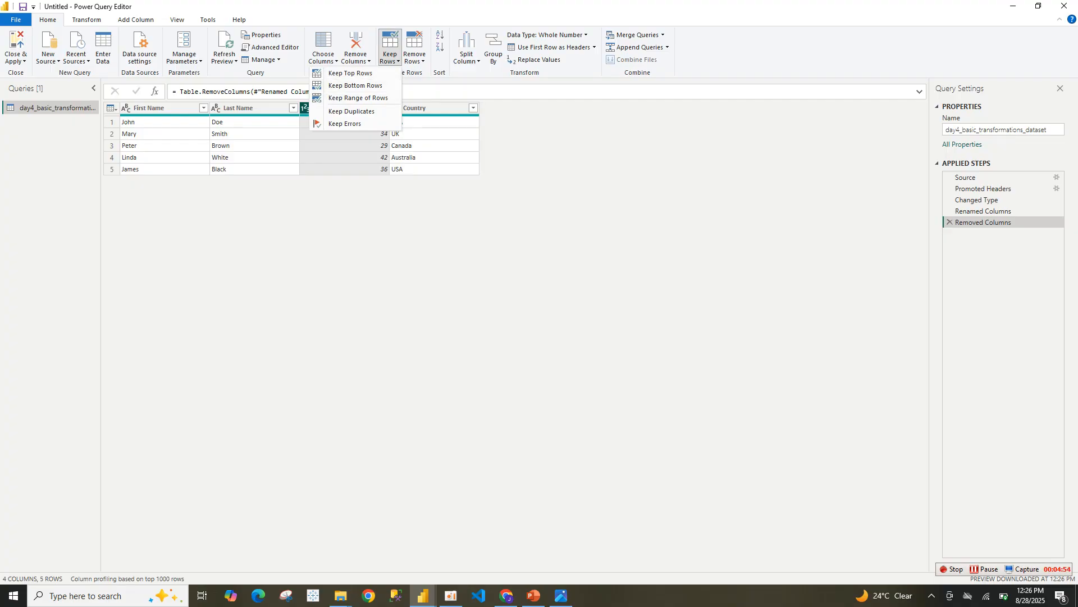
left_click(414, 56)
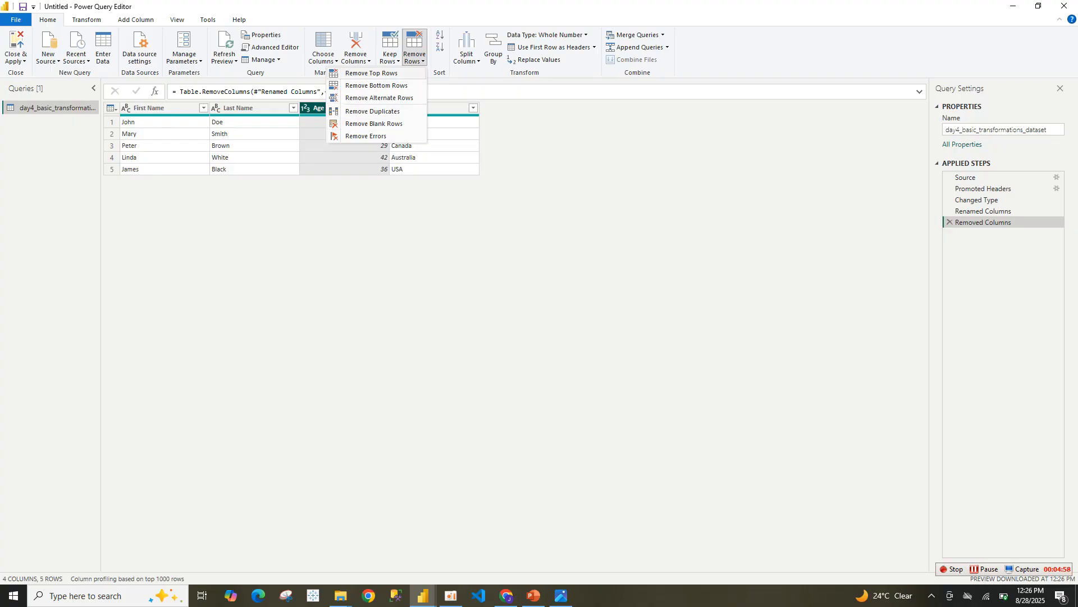
key("Escape")
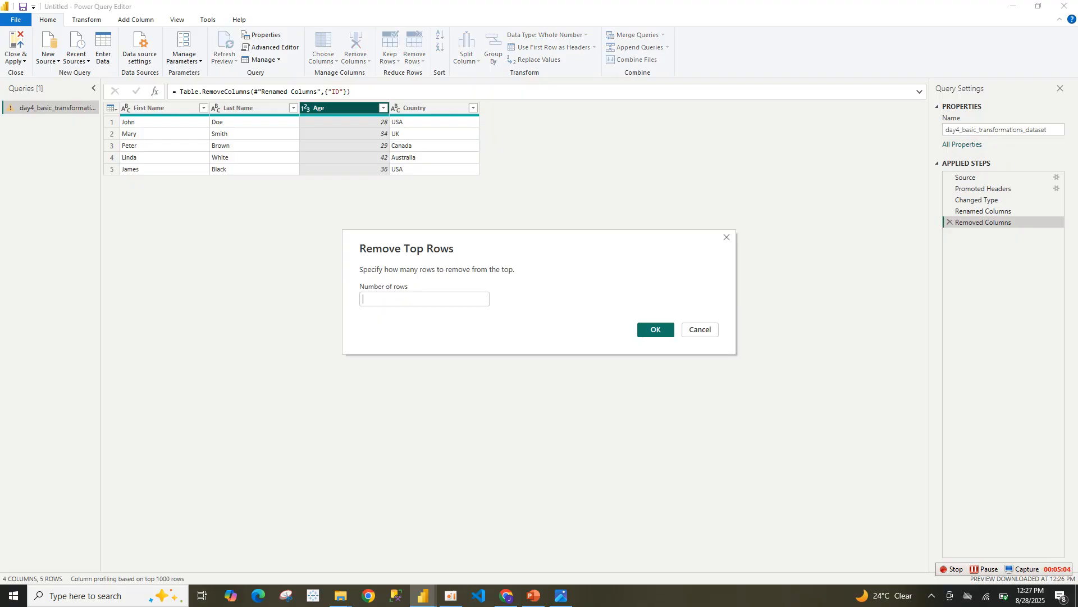
type("1")
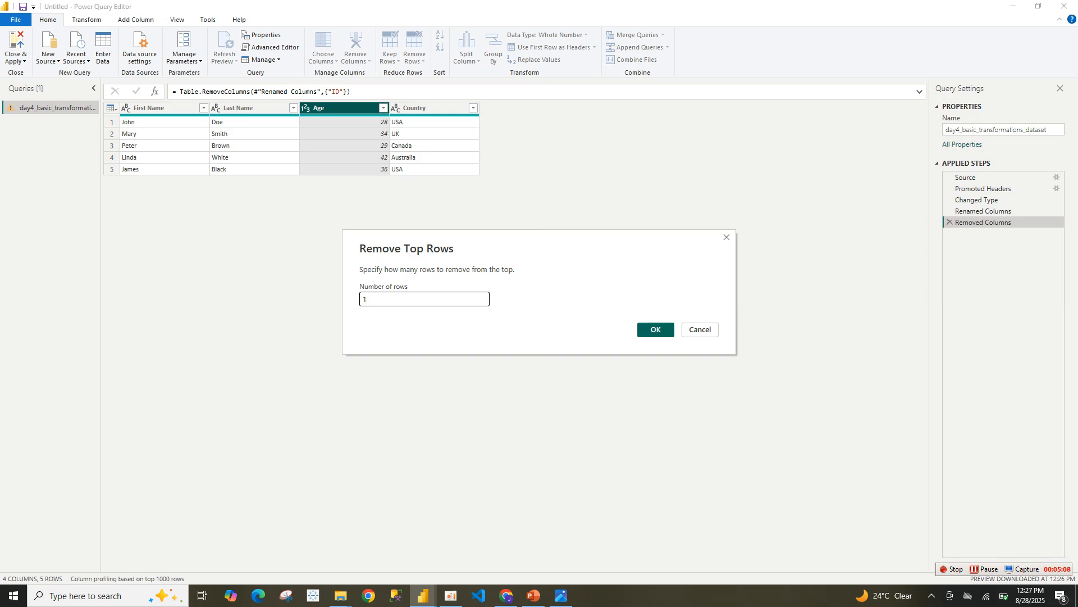
key("Return")
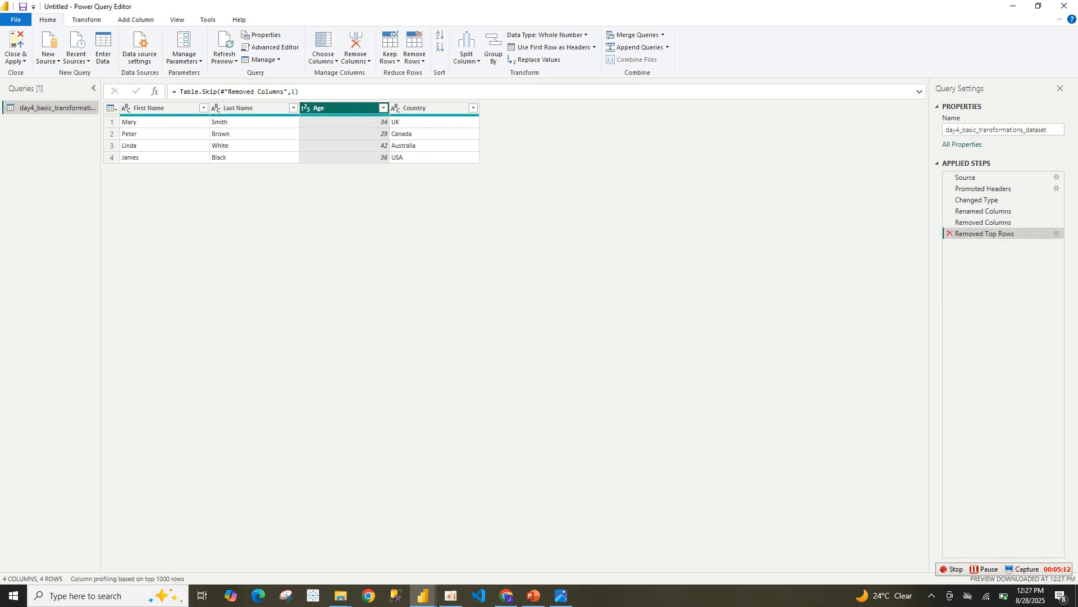
left_click(950, 233)
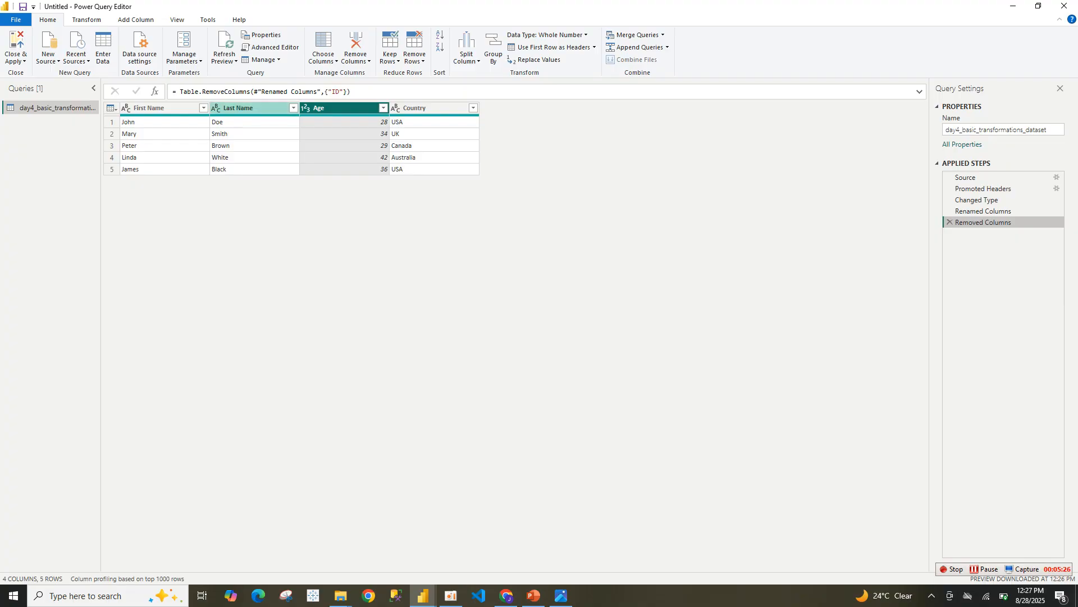
Step: Reorder the table columns so that Last Name comes before First Name and Age comes after Country
left_click(242, 108)
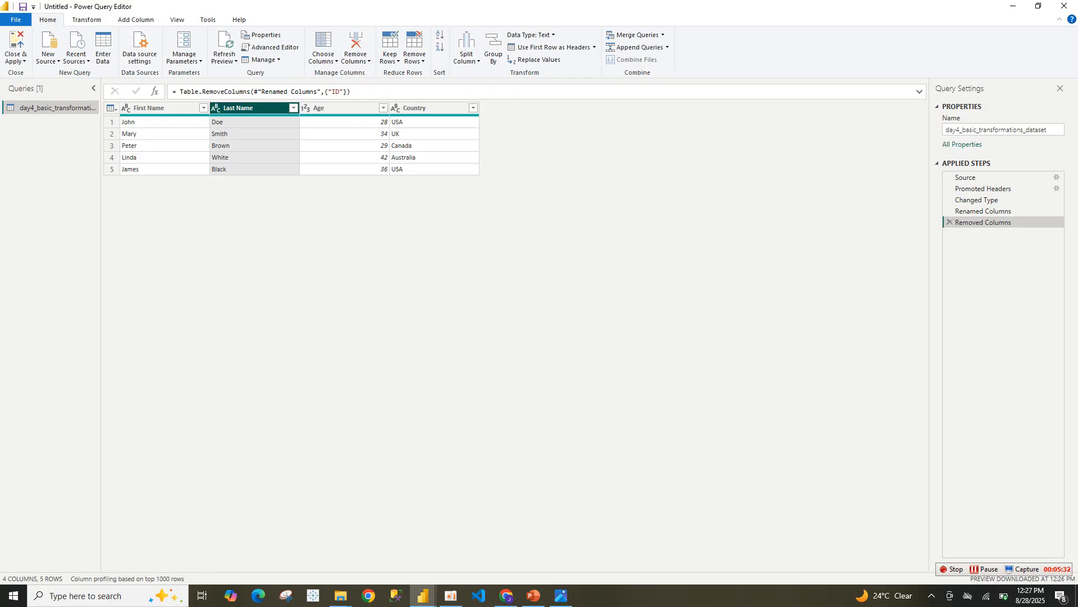
left_click_drag(241, 107, 135, 108)
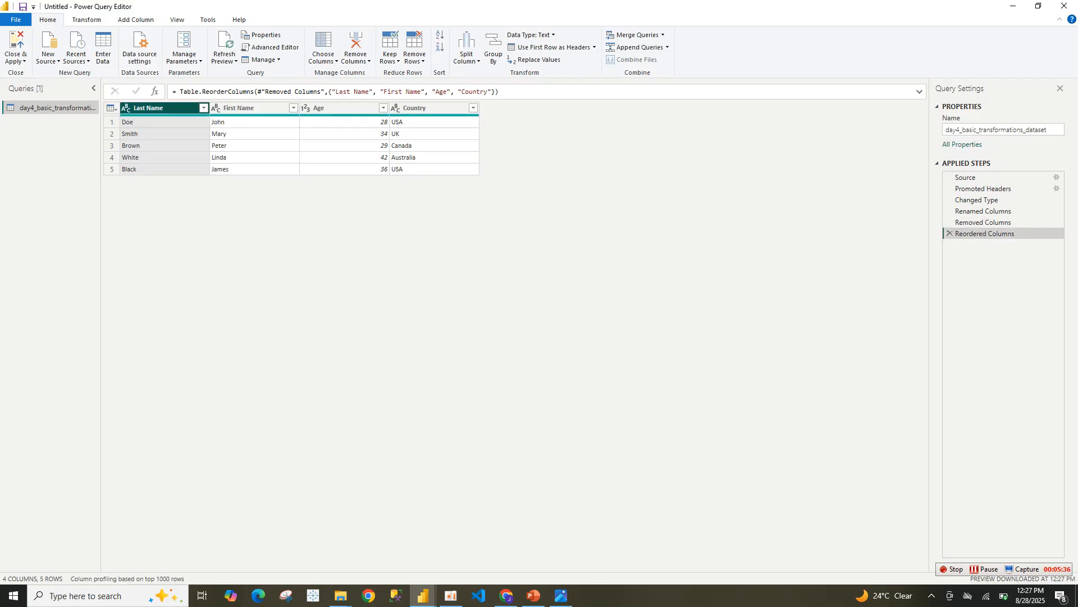
left_click_drag(337, 108, 444, 107)
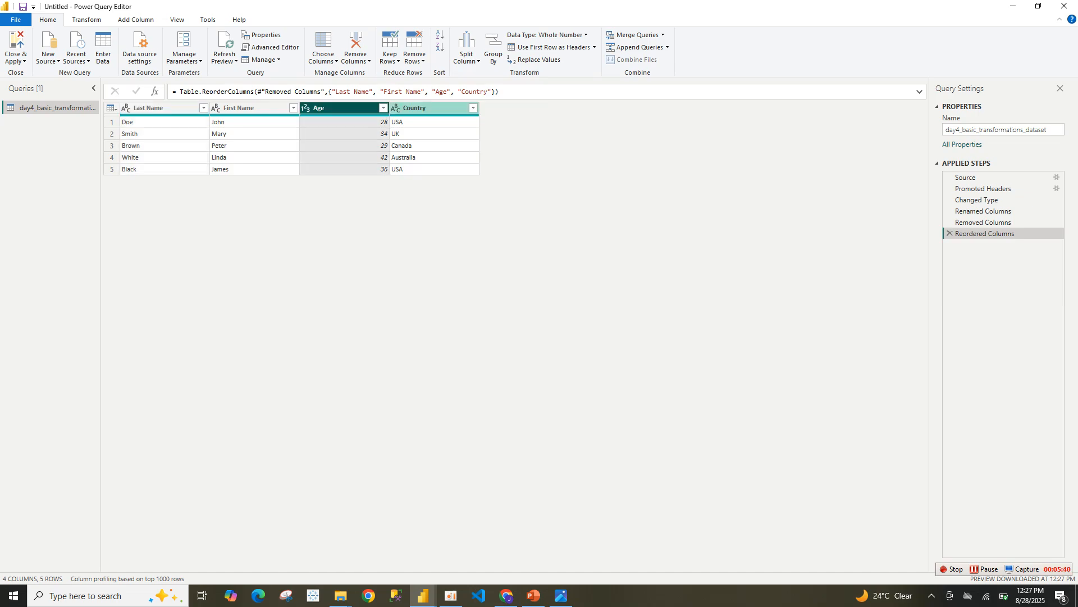
left_click_drag(337, 108, 516, 108)
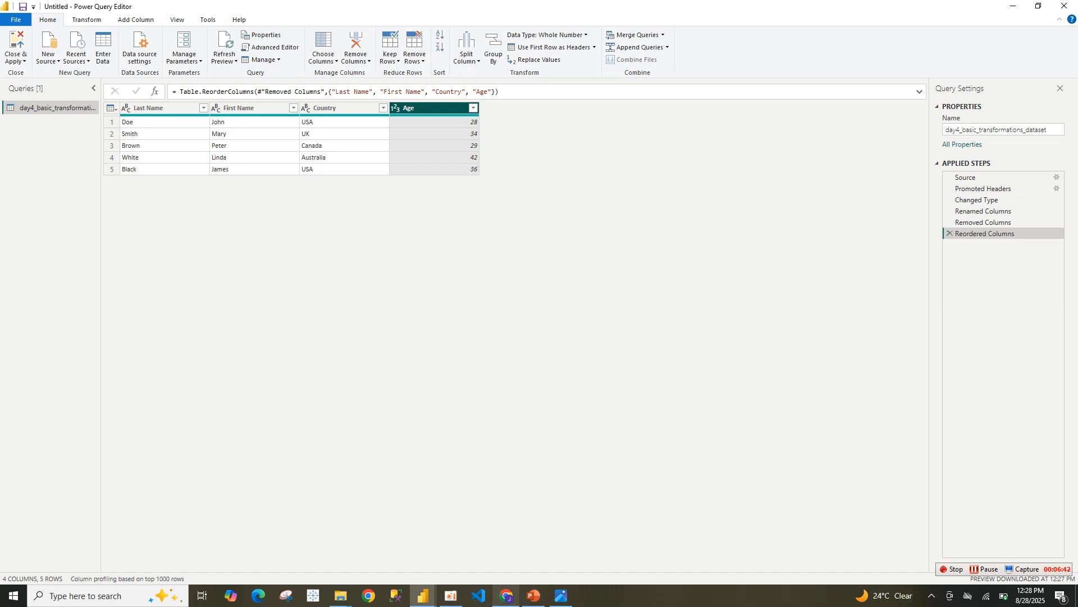
Step: Switch to the Google Chrome window with the YouTube channel's videos page
mouse_move(507, 594)
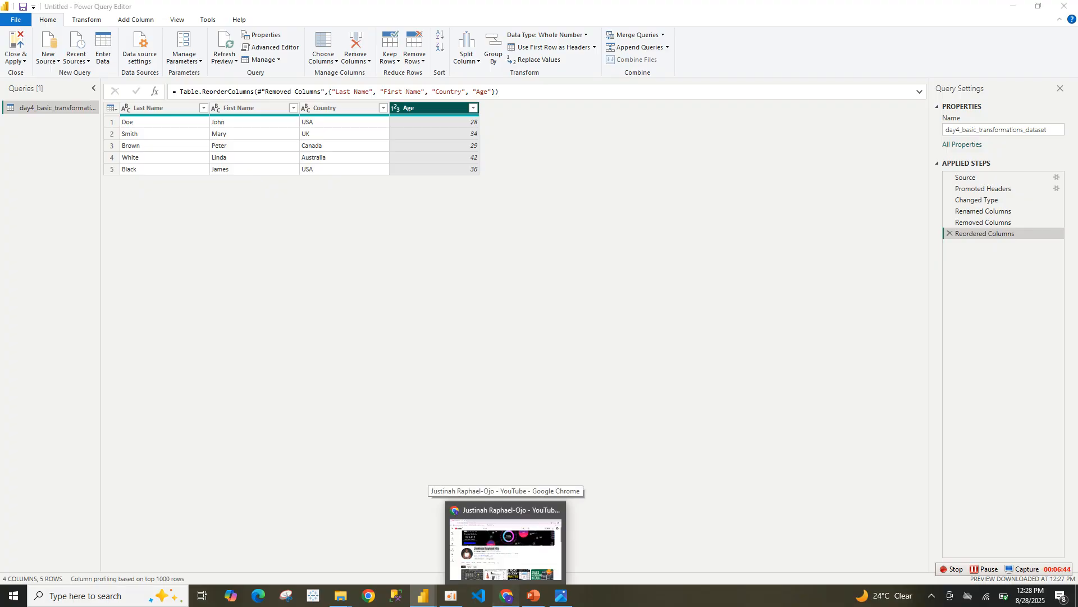
left_click(510, 542)
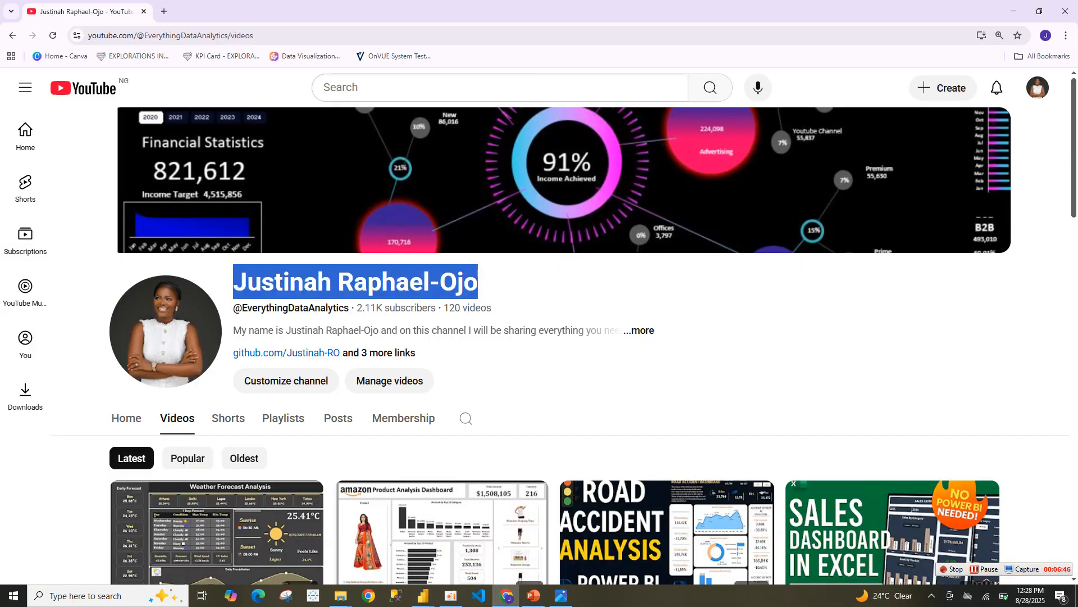